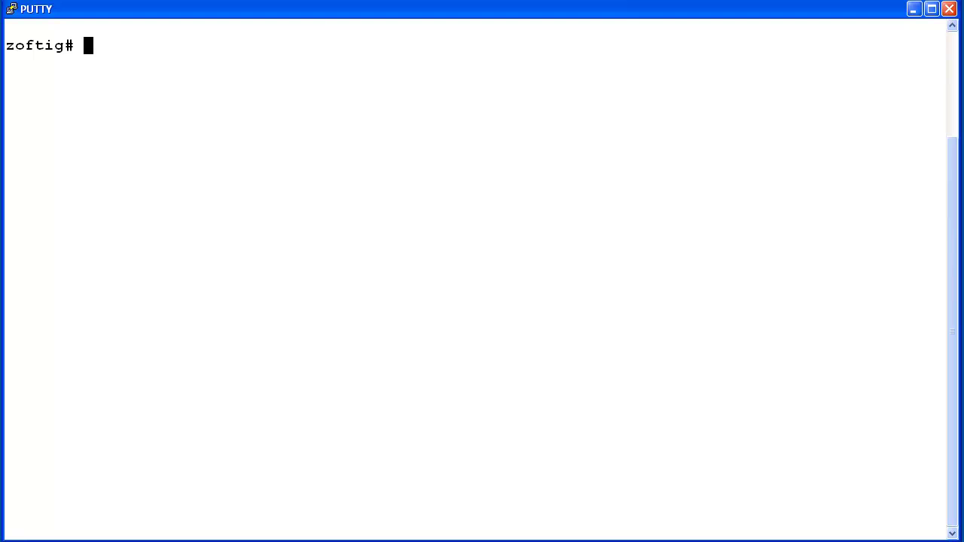
Check the user's password status with passwd -s: PS, 0 minimum, 182 maximum, 7 warning days.
text(passwd -s jlh1)
key(Return)
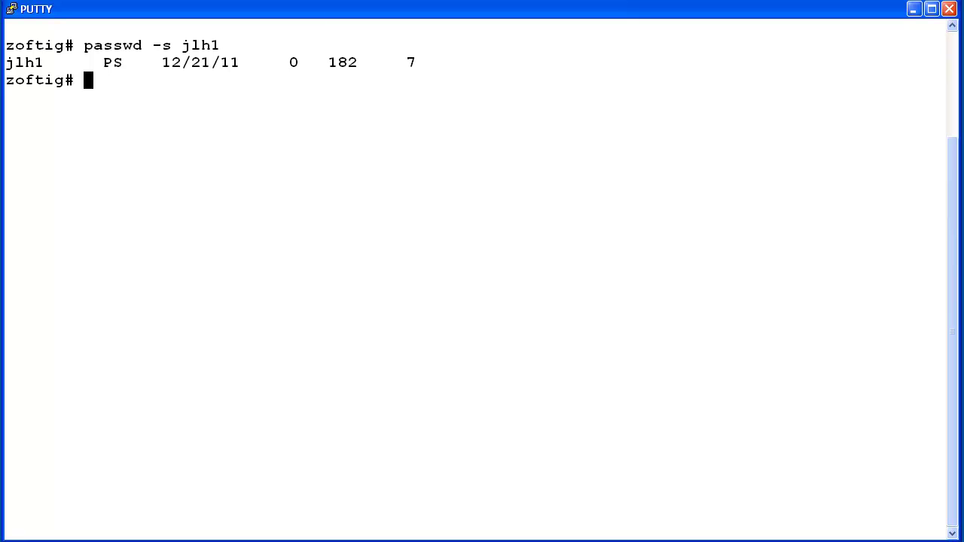
Show the cms account's password status with passwd -s cms, which lists PS and no aging values.
text(pass)
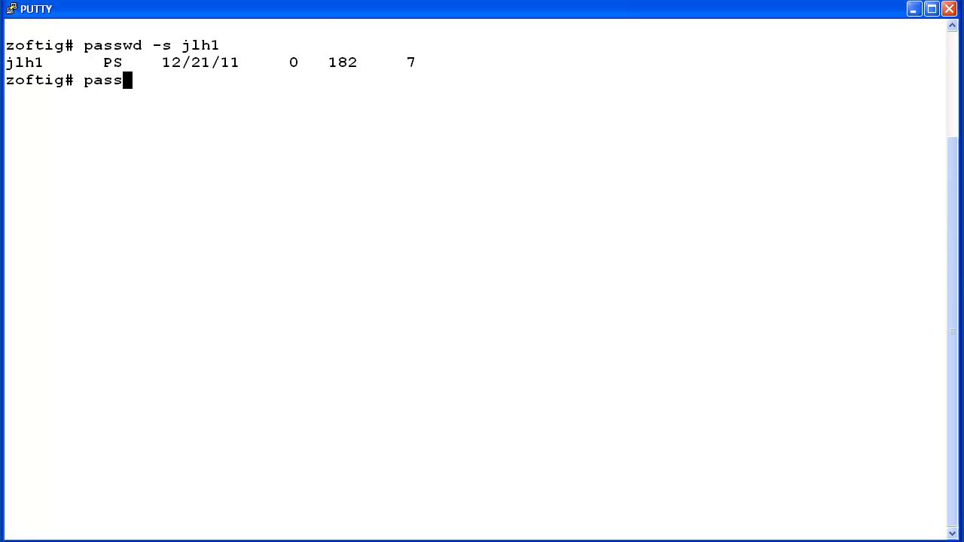
text(wd -s cms)
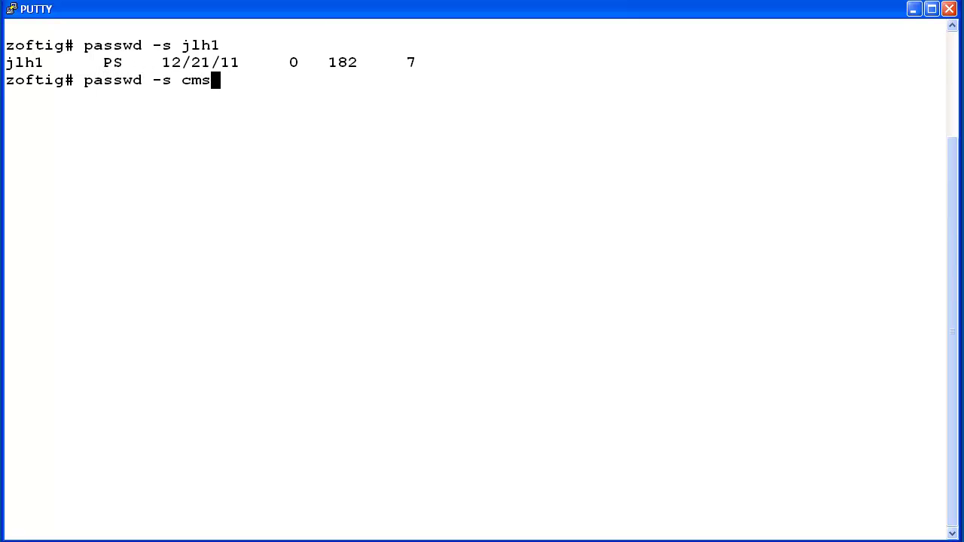
key(Return)
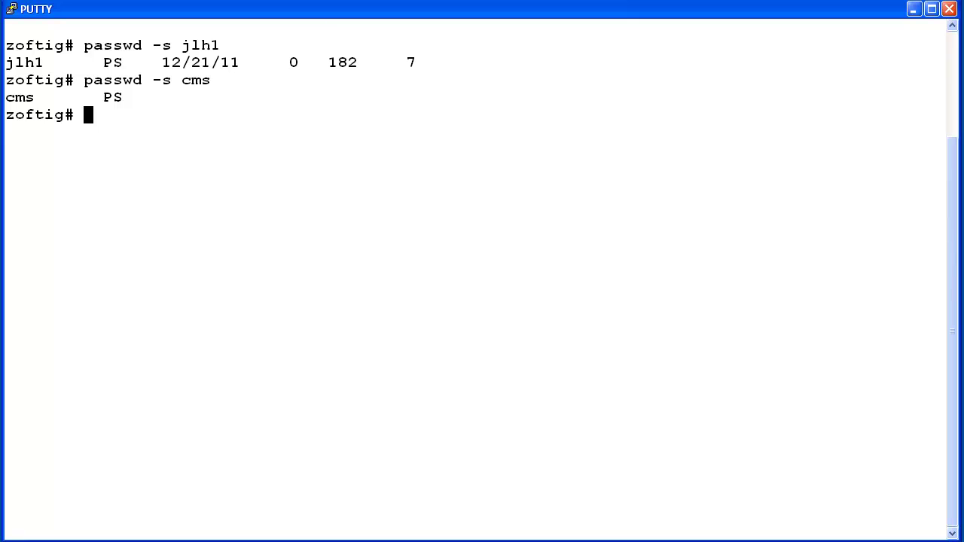
In /cms/db, list the age* files to see the read-only 102-byte age_pw_exclude, and start a vi command for it.
text(cd /cms/db)
key(Return)
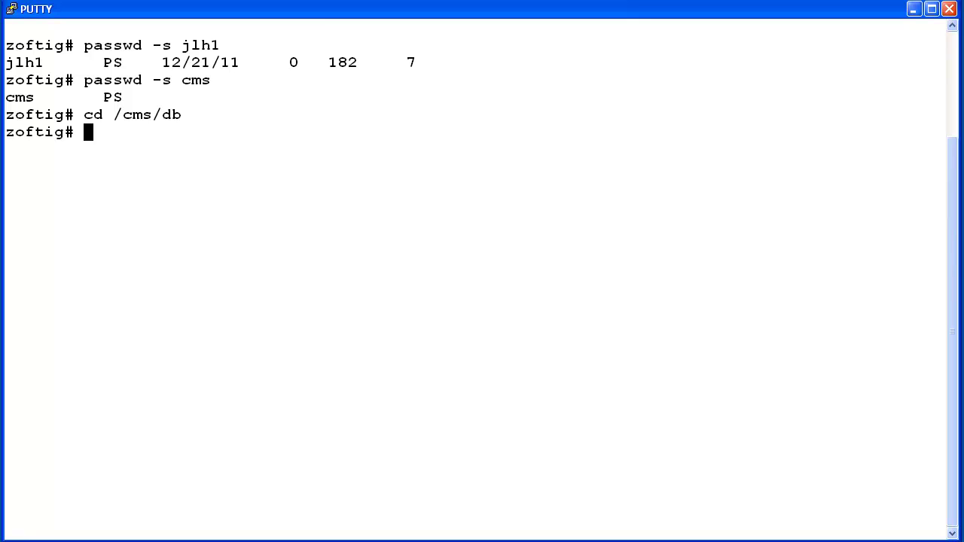
text(ls -l age*)
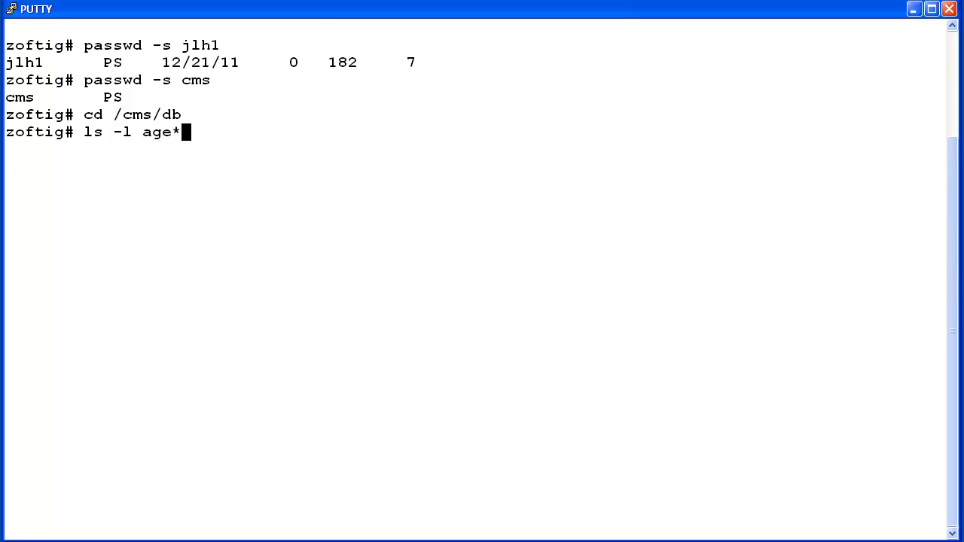
key(Return)
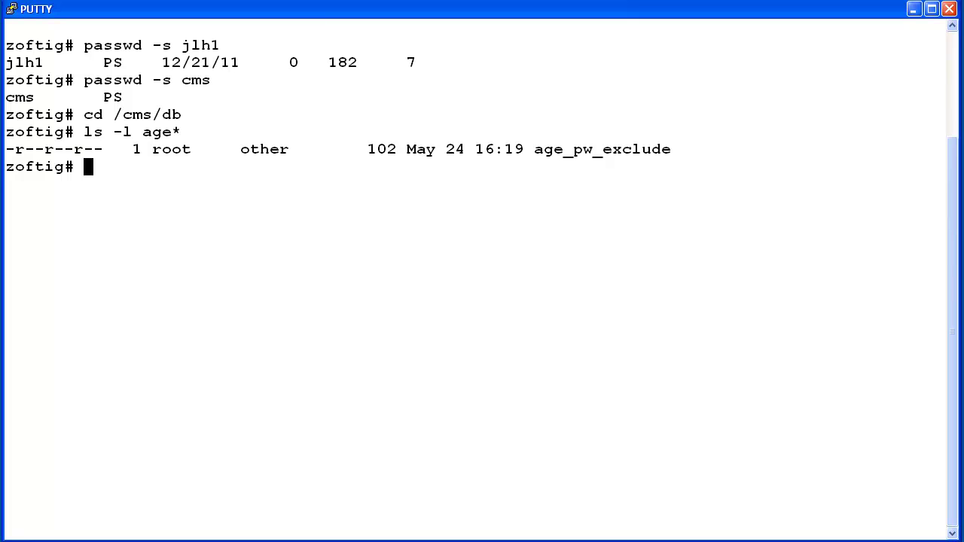
text(vi age_pw_exclude)
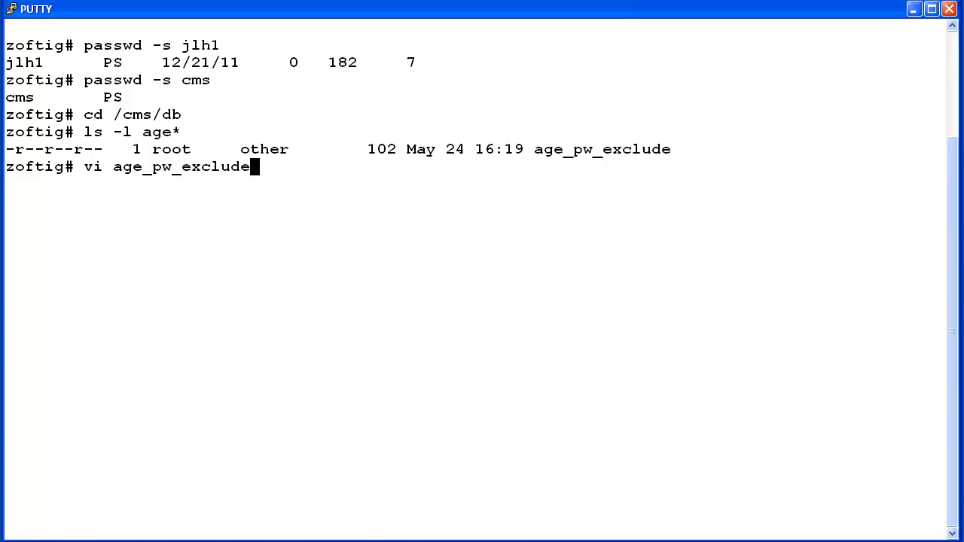
Append the user's login after cmssvc in age_pw_exclude and force-save it: 18 lines, 107 characters.
key(Return)
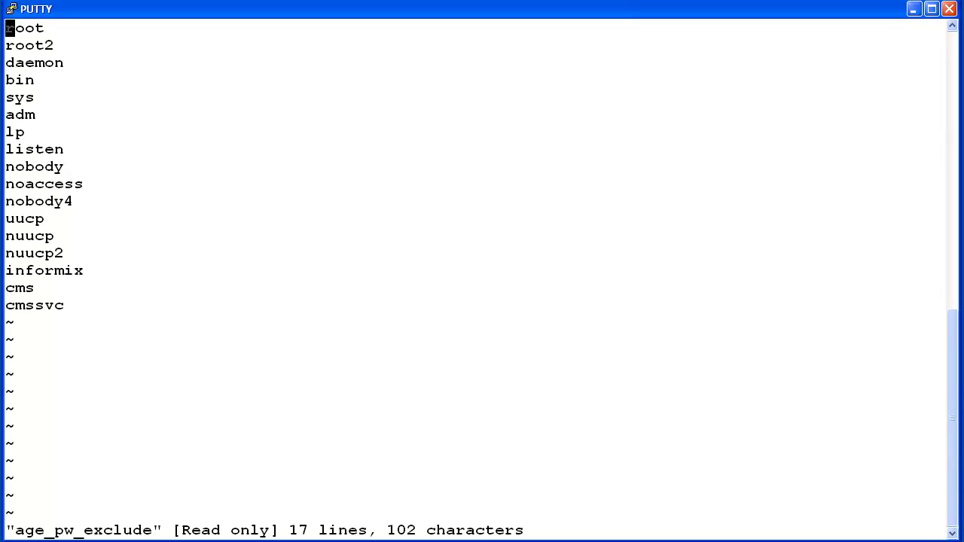
key(shift+g)
text(o)
text(jlh1)
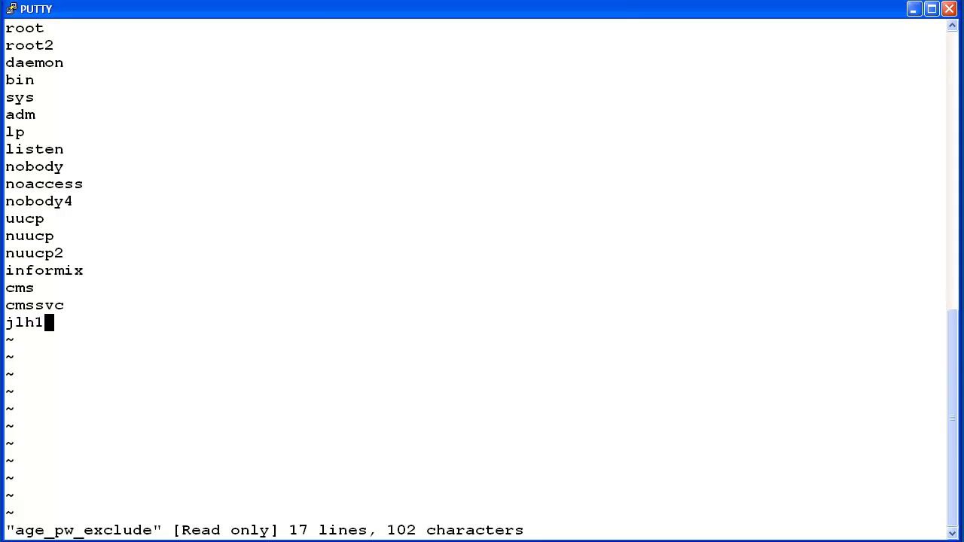
key(Escape)
text(:wq!)
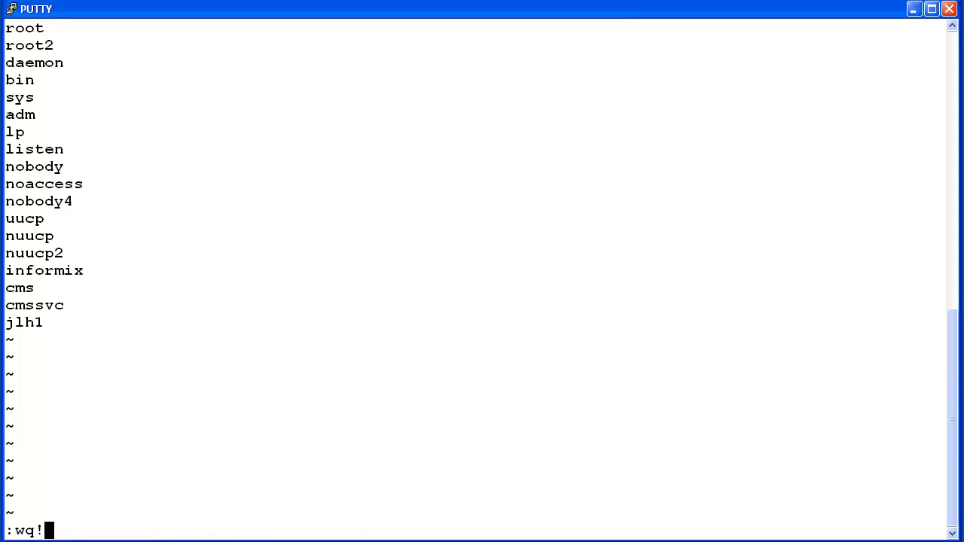
key(Return)
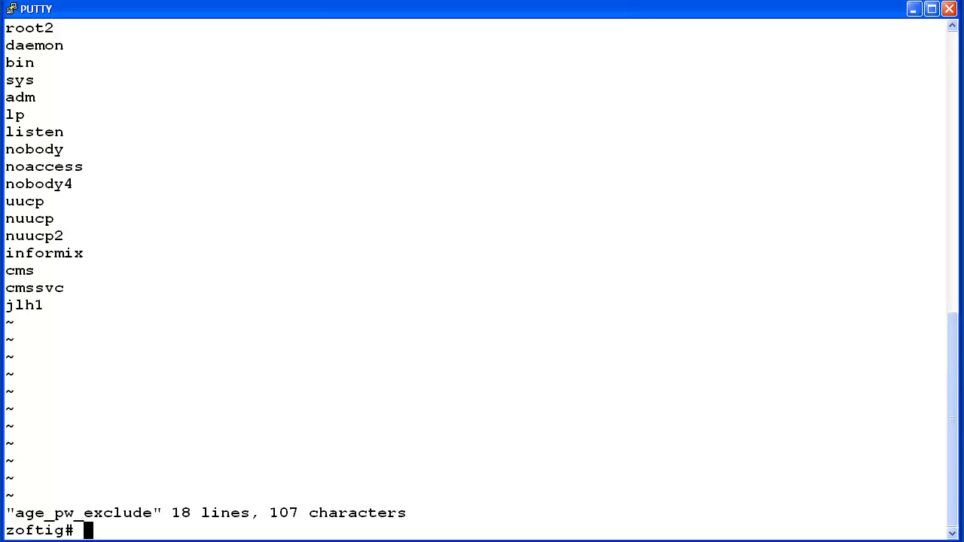
Disable the user's password aging with passwd -x -1, then confirm the status shows only PS.
text(passwd -)
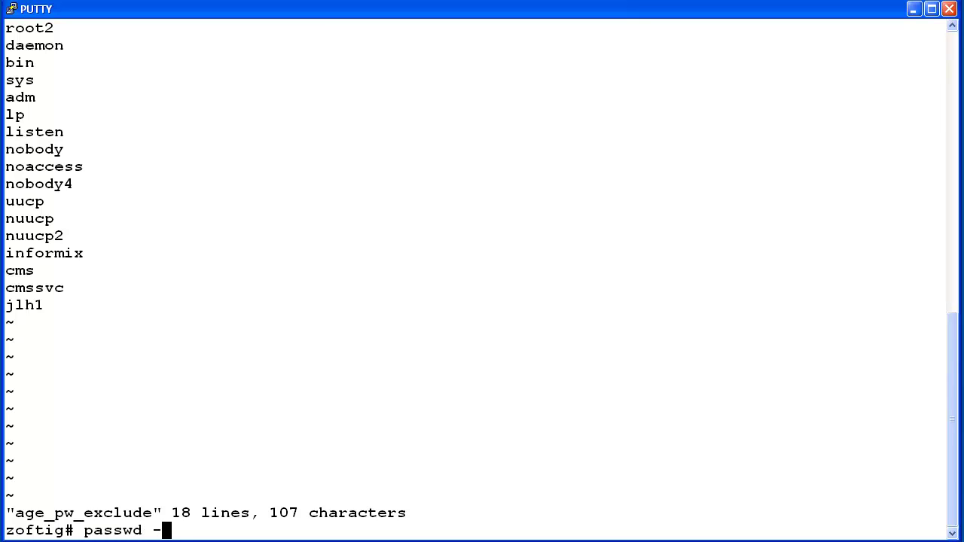
text(x -1 jlh1)
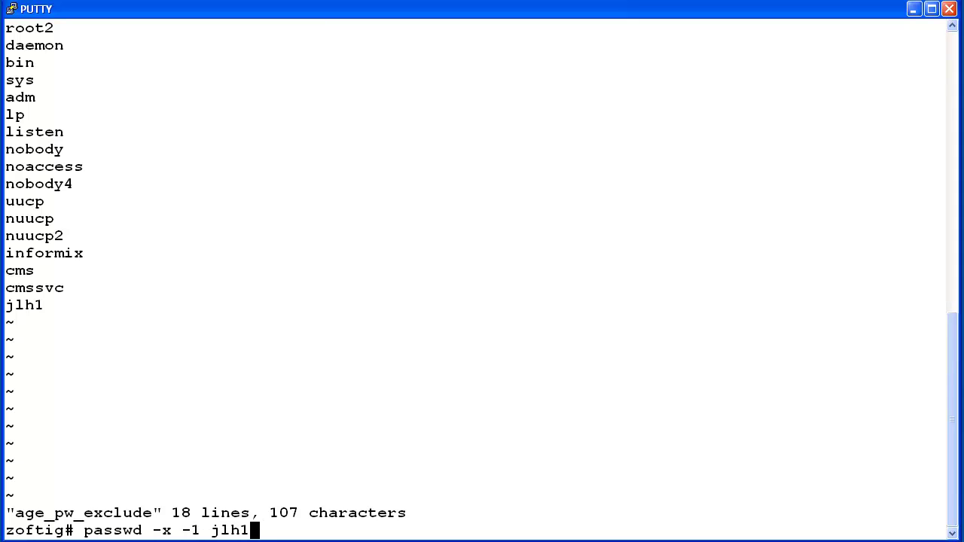
key(Return)
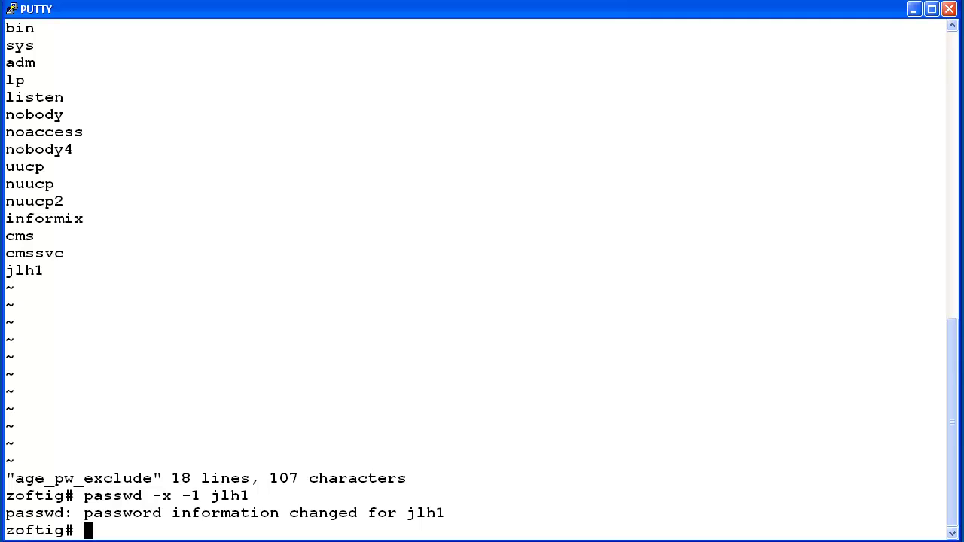
text(passwd -s jlh1)
key(Return)
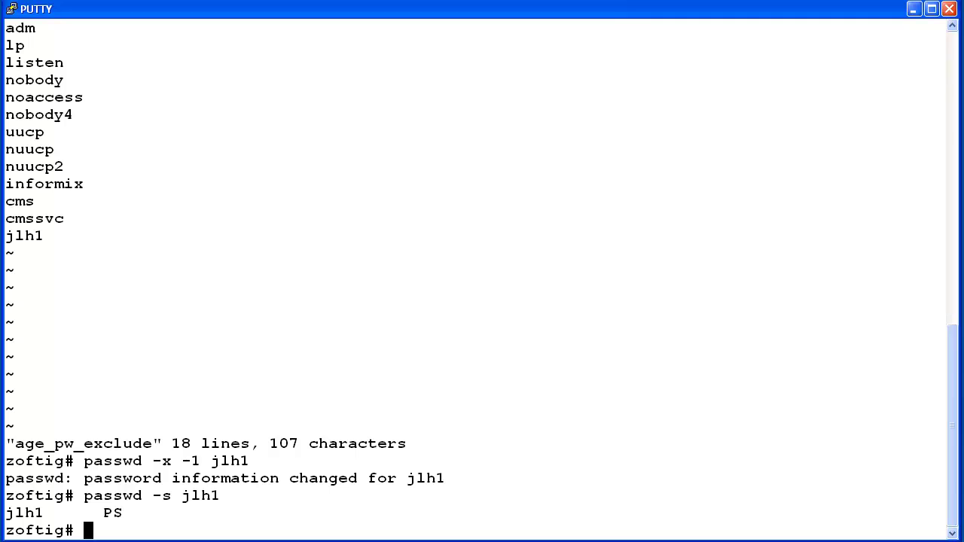
Delete the user's last-line entry from /cms/db/age_pw_exclude and force-save it at 17 lines, 102 characters.
text(cd /cms/db)
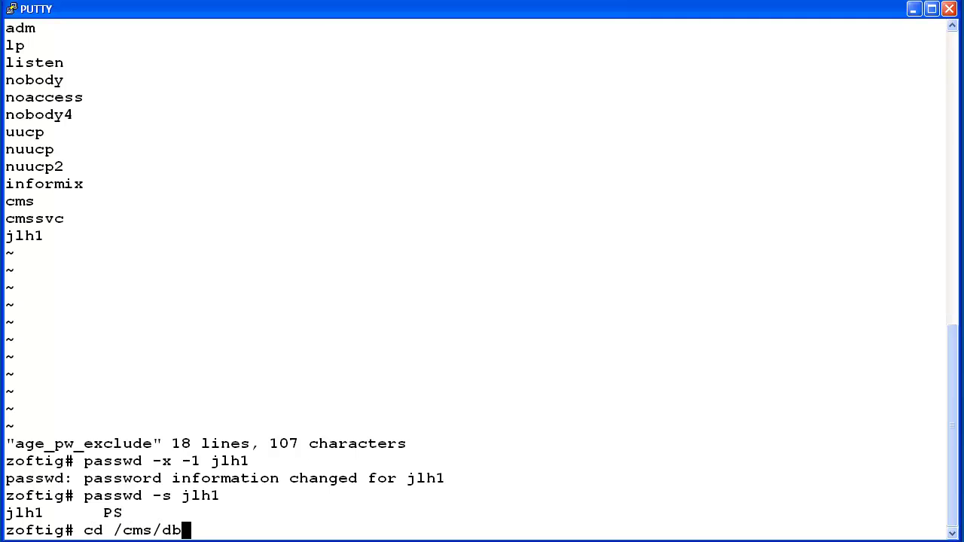
key(Return)
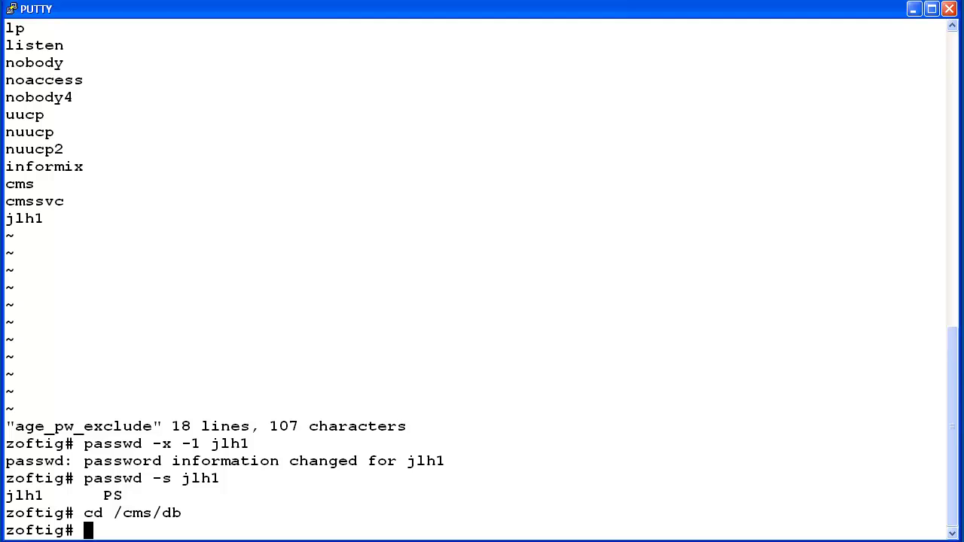
text(vi age_p)
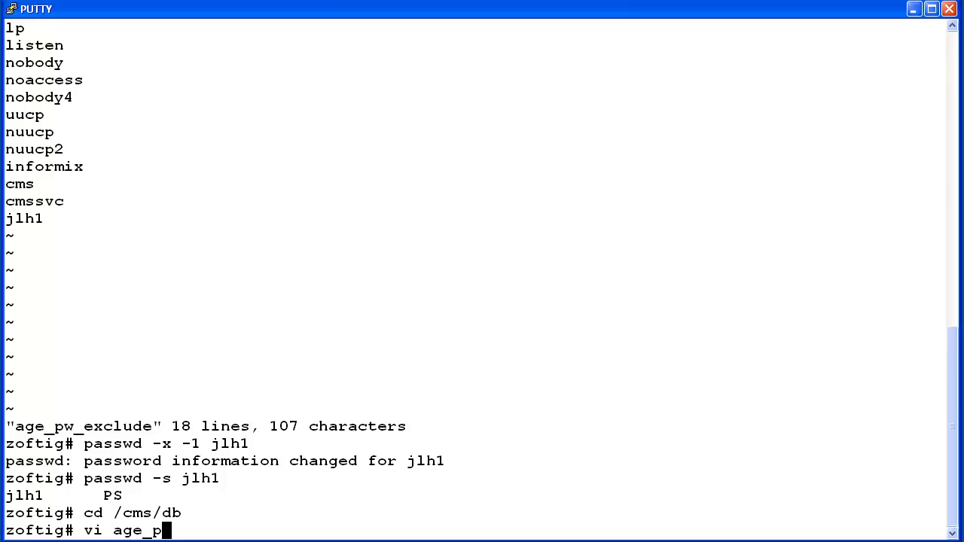
text(w_exclude)
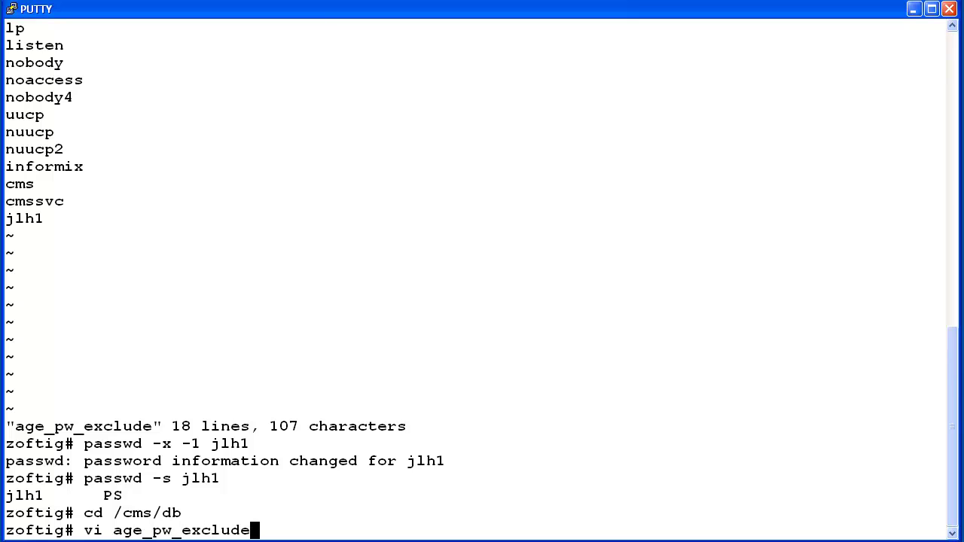
key(Return)
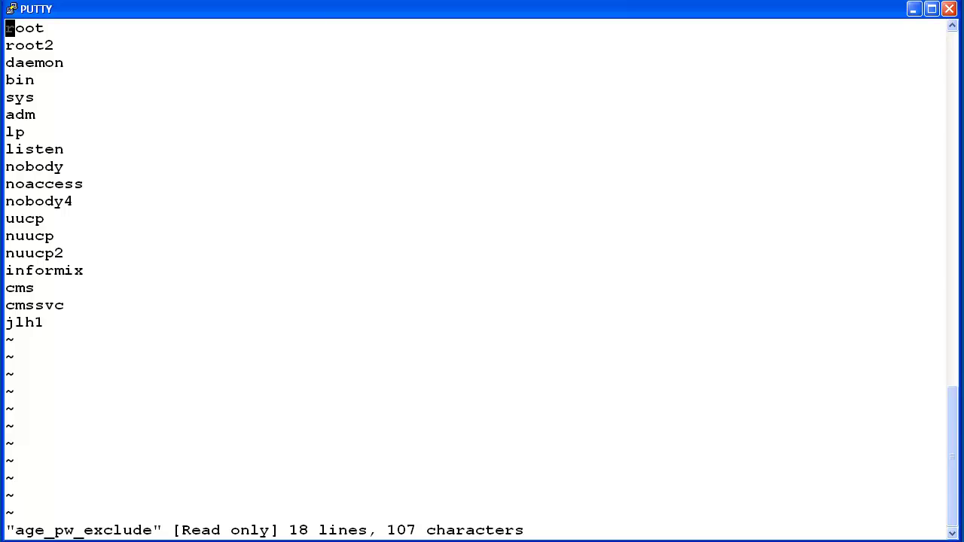
key(shift+g)
key(d)
key(d)
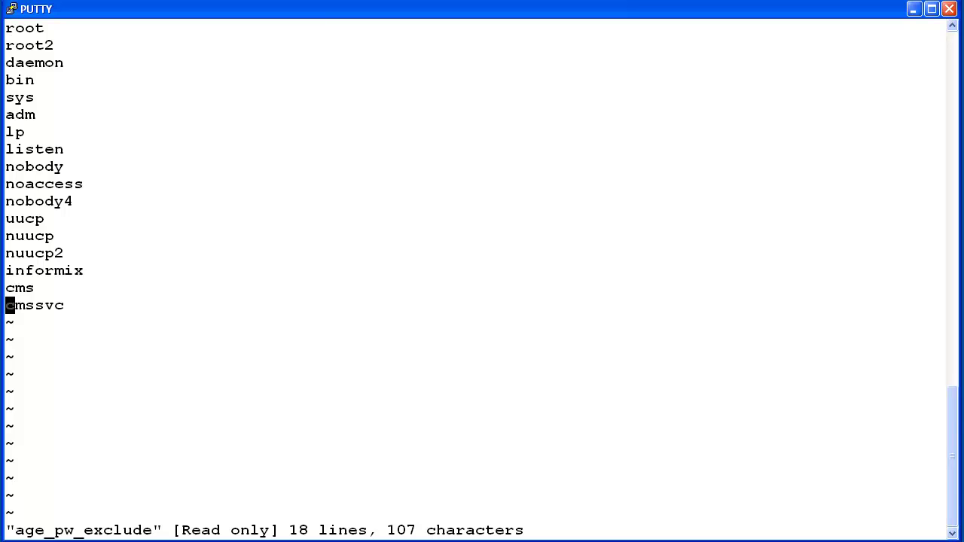
text(:wq!)
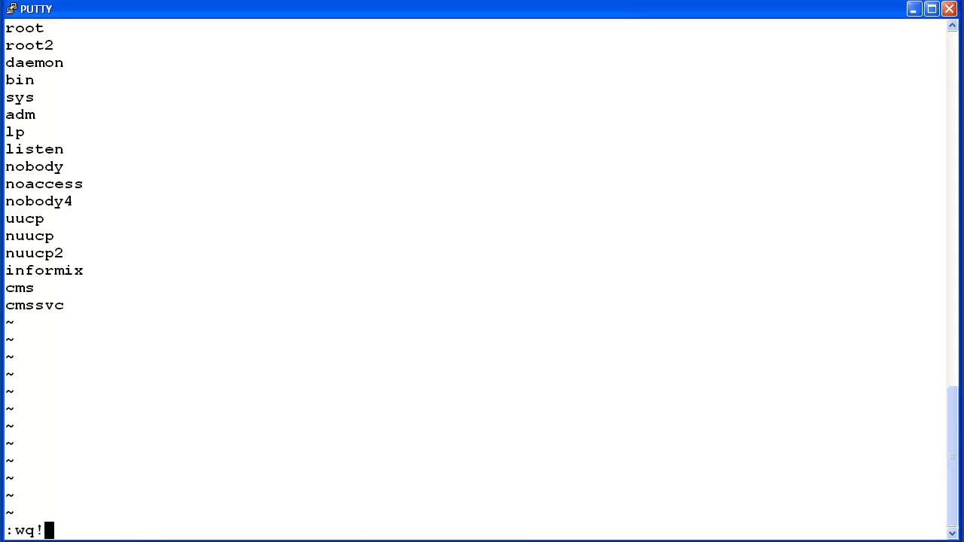
key(Return)
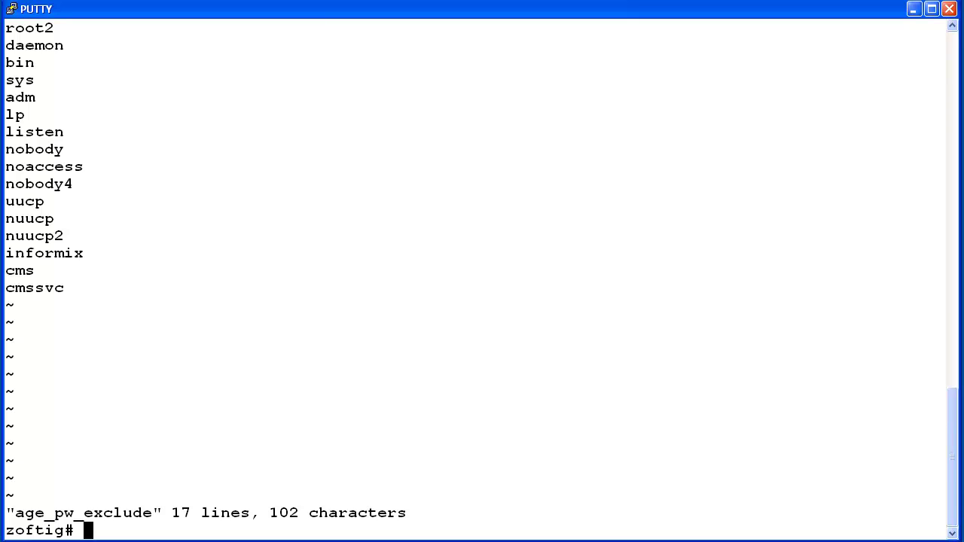
Give the user's password a 182-day maximum age with 7 warning days using passwd -x 182 -w 7.
text(passw)
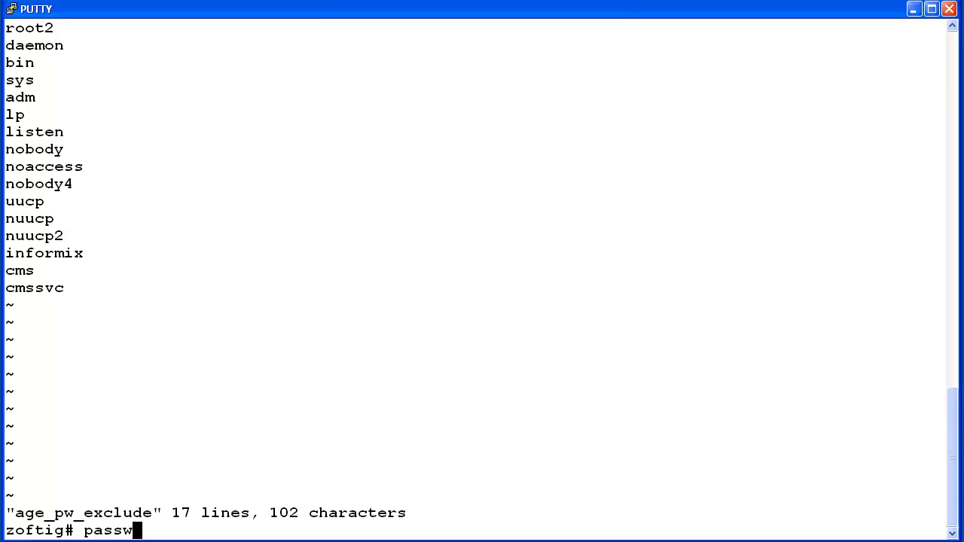
text(d -x 182 -w )
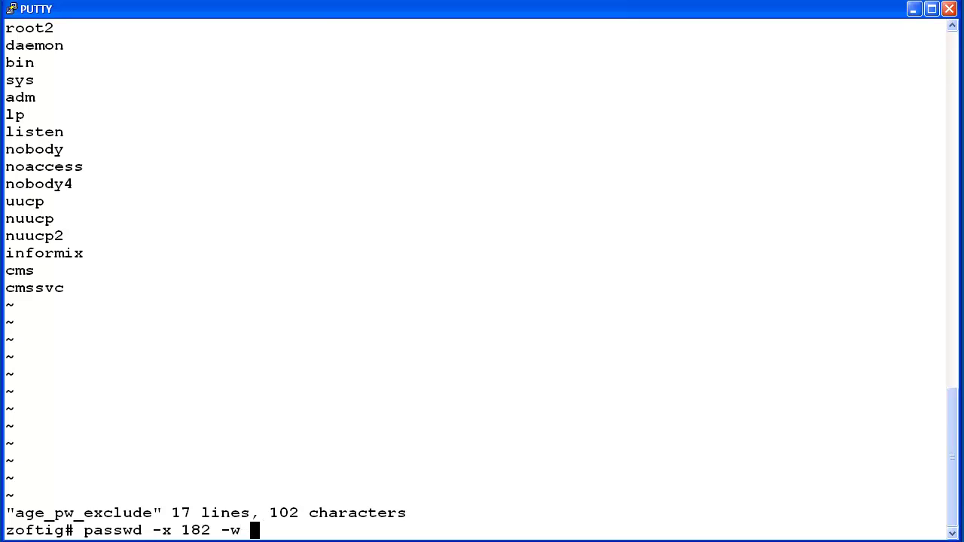
text(7 jlh1)
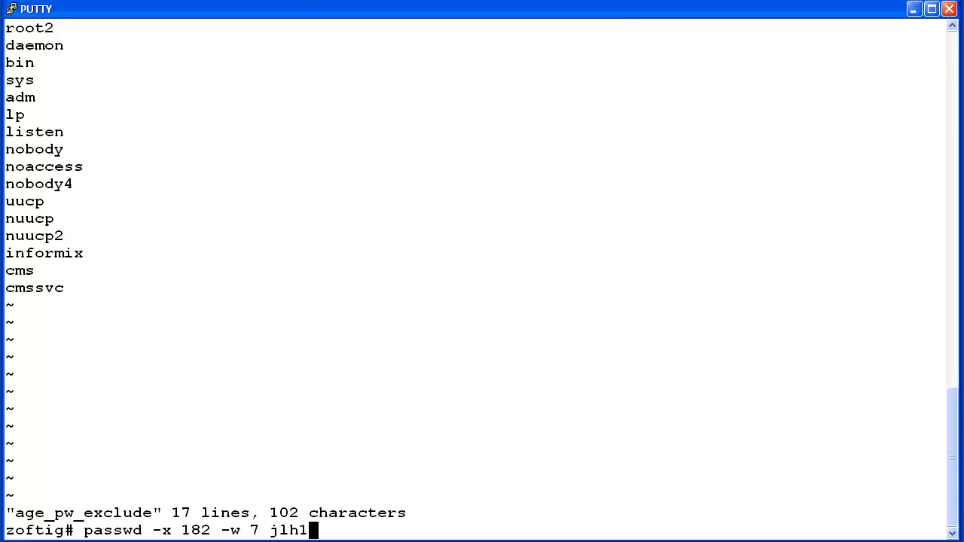
key(Return)
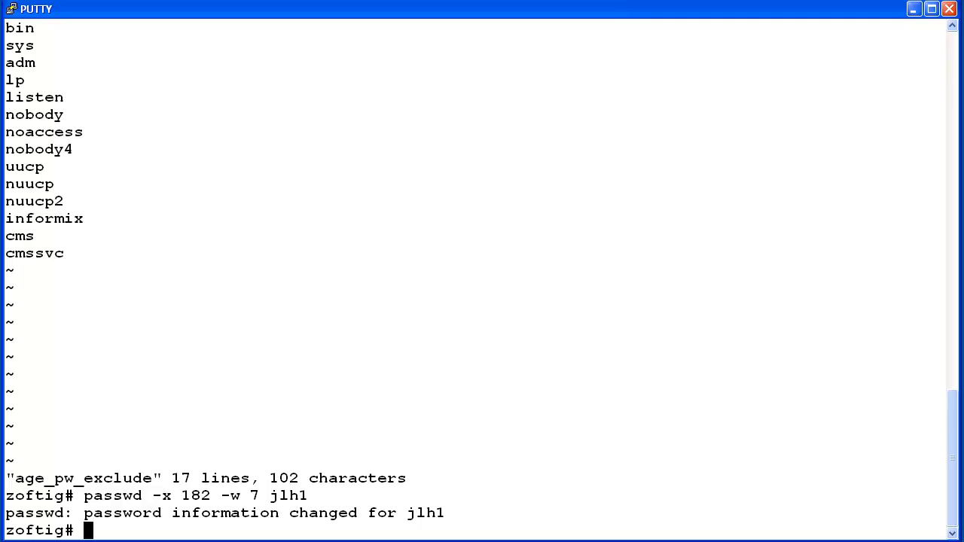
Confirm the user's password status reads PS 12/21/11 0 182 7.
text(passwd)
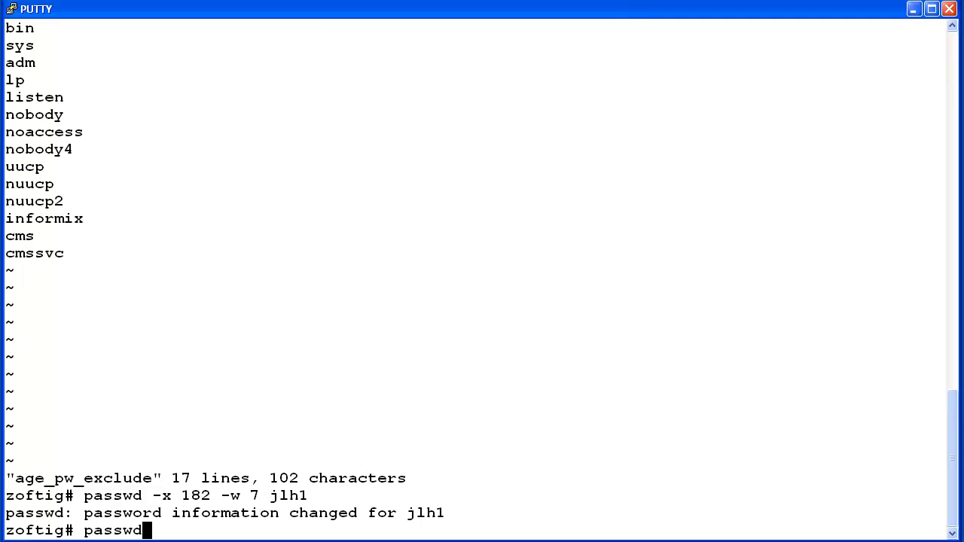
text( -s jlh1)
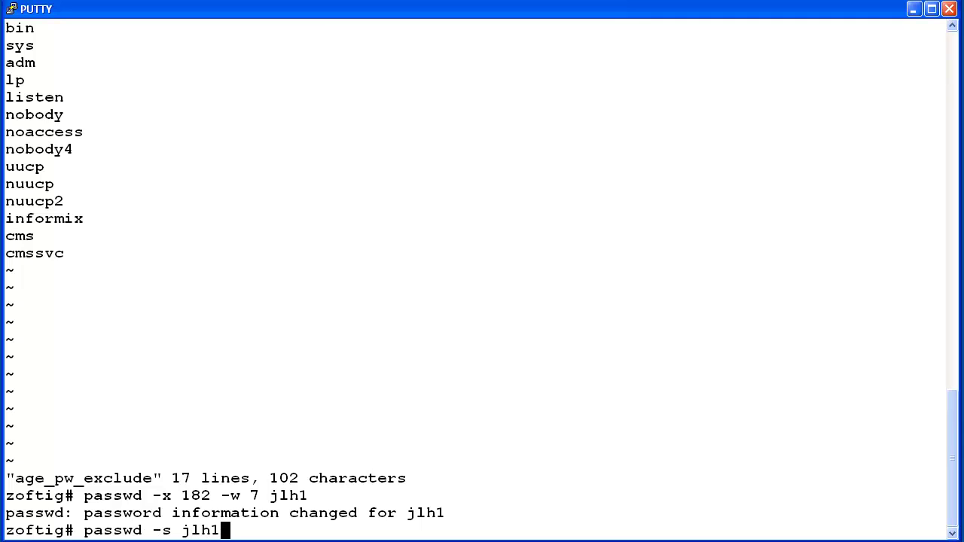
key(Return)
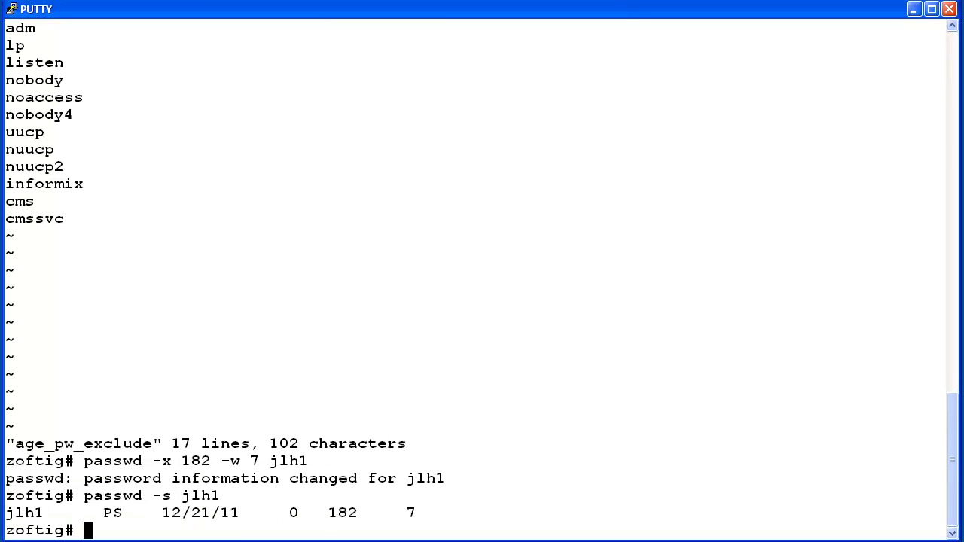